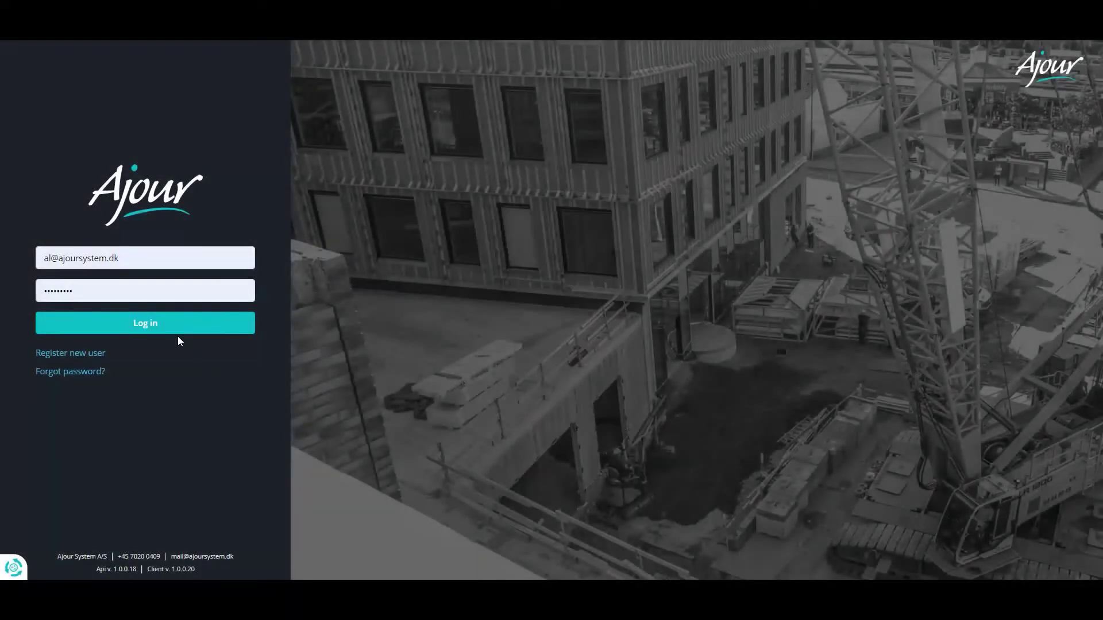
# Sign in to Ajour System with the account credentials
pyautogui.click(165, 322)
pyautogui.click(247, 321)
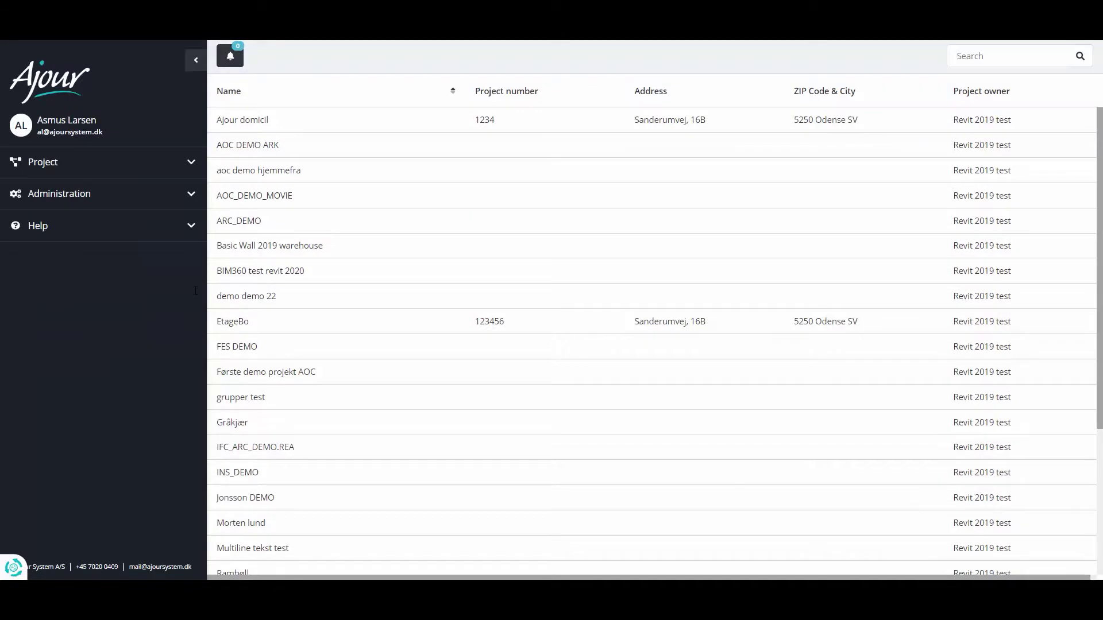
# Open the WEBINAR project from the project selection list
pyautogui.click(148, 163)
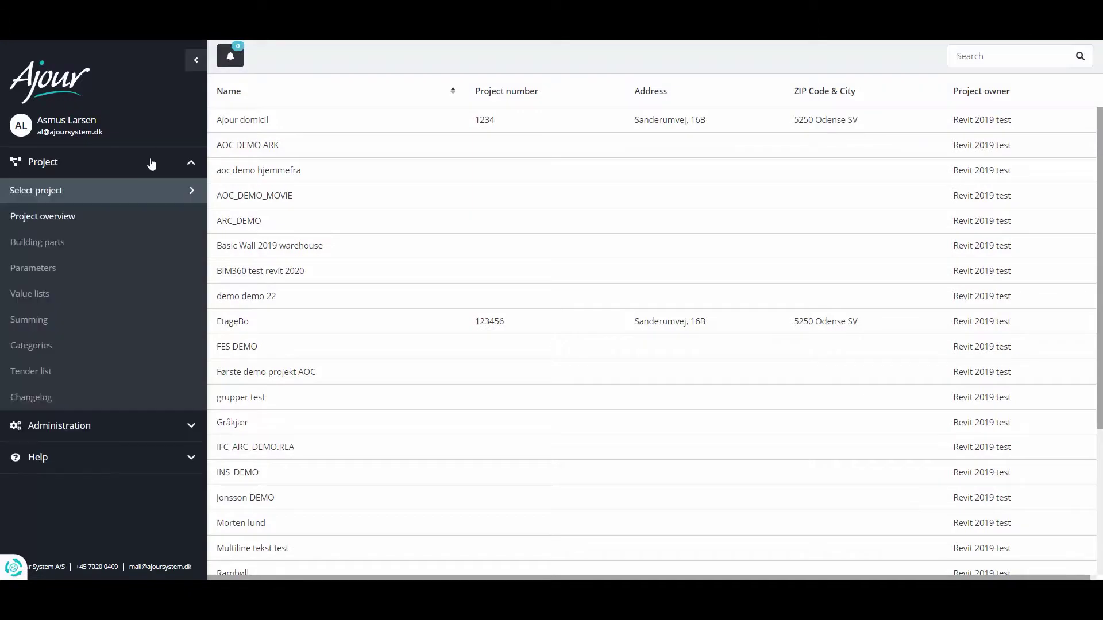
pyautogui.click(94, 201)
pyautogui.scroll(-3, 273, 408)
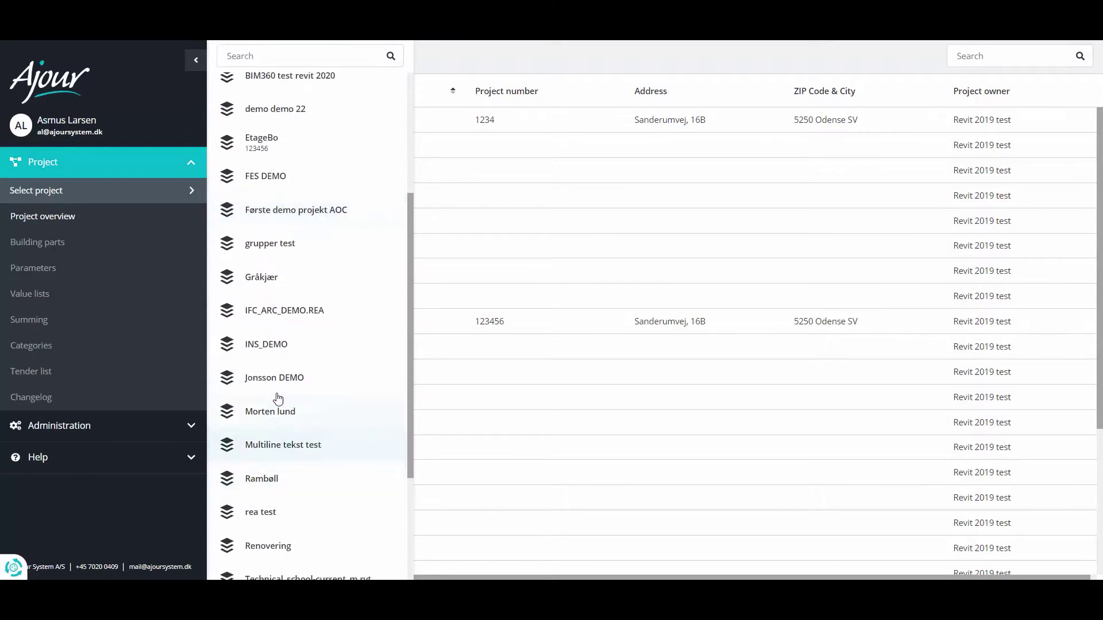
pyautogui.scroll(-1, 276, 399)
pyautogui.scroll(-2, 283, 421)
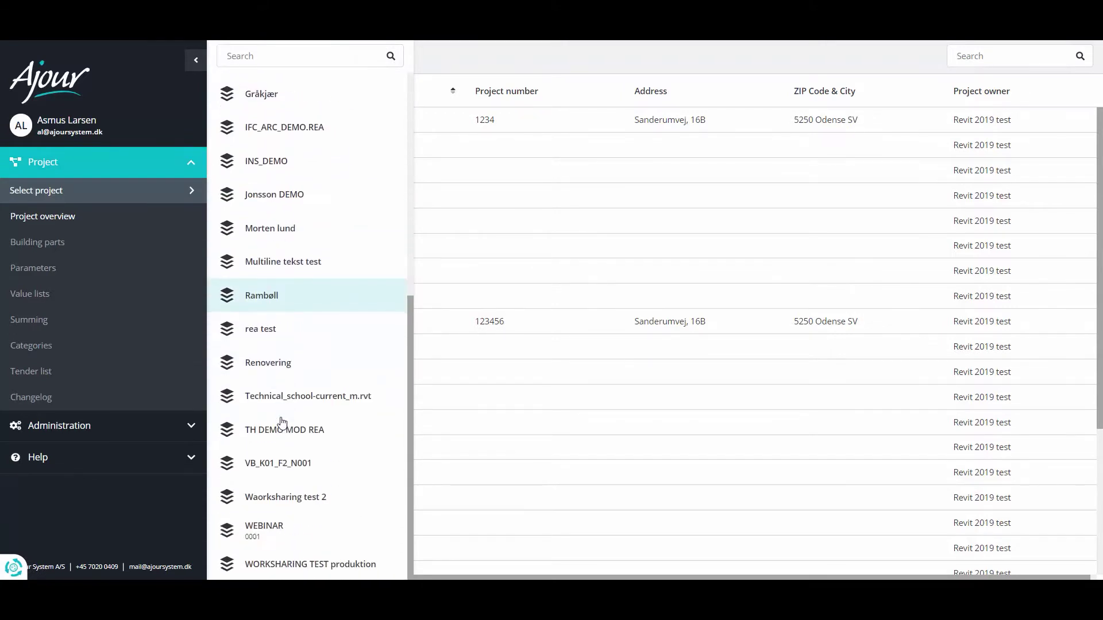
pyautogui.click(272, 534)
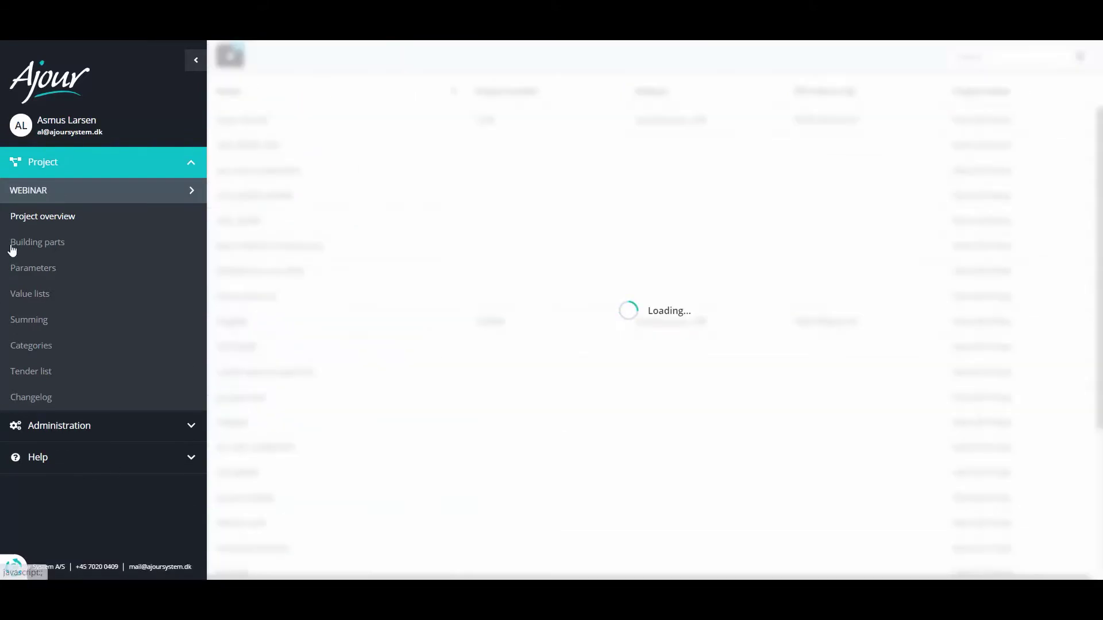
# Browse the WEBINAR building parts, expanding and collapsing Roofs > Basic Roof
pyautogui.click(12, 245)
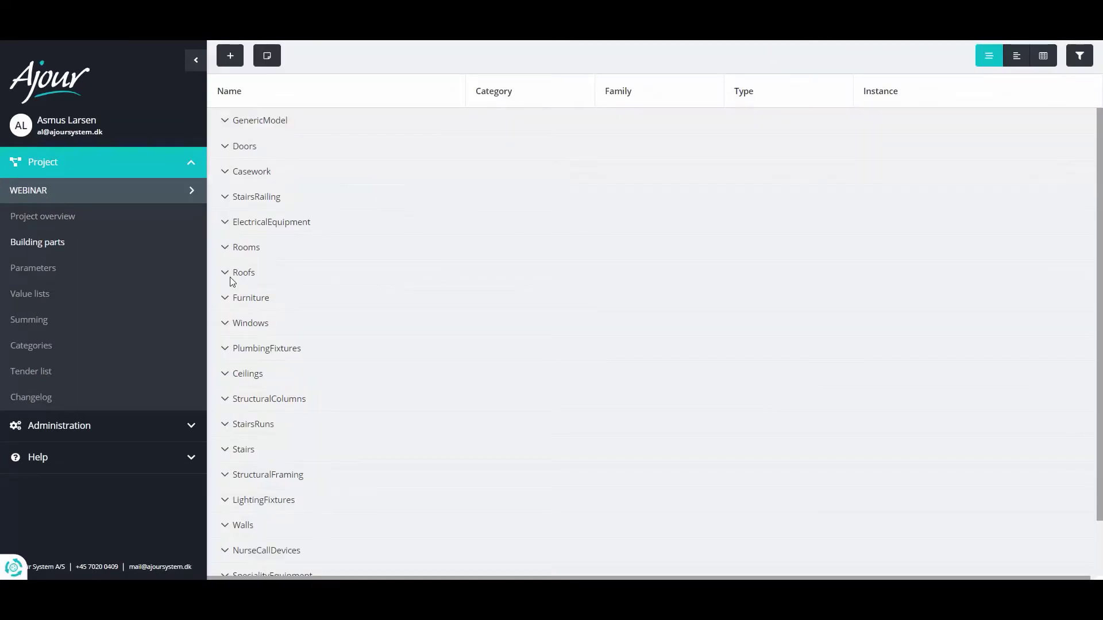
pyautogui.click(225, 273)
pyautogui.click(235, 297)
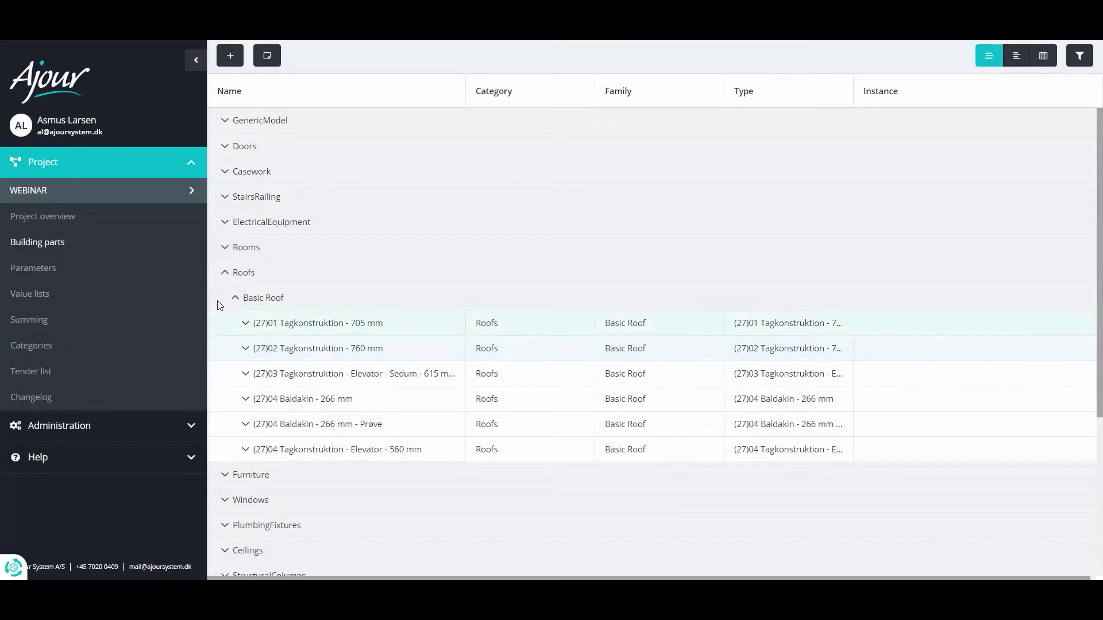
pyautogui.click(236, 298)
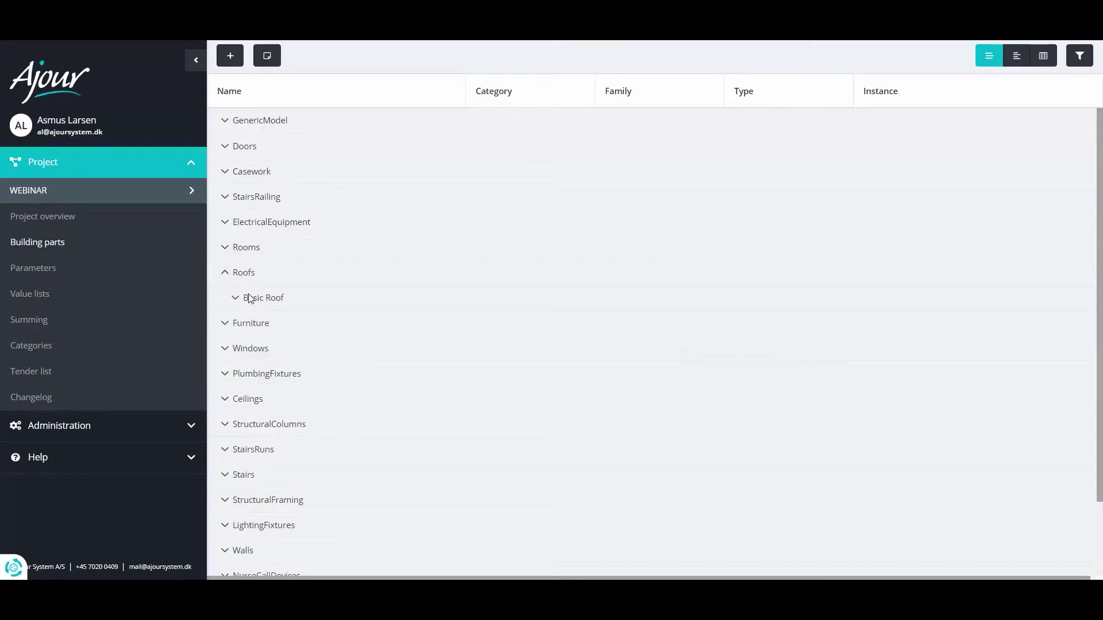
pyautogui.click(225, 273)
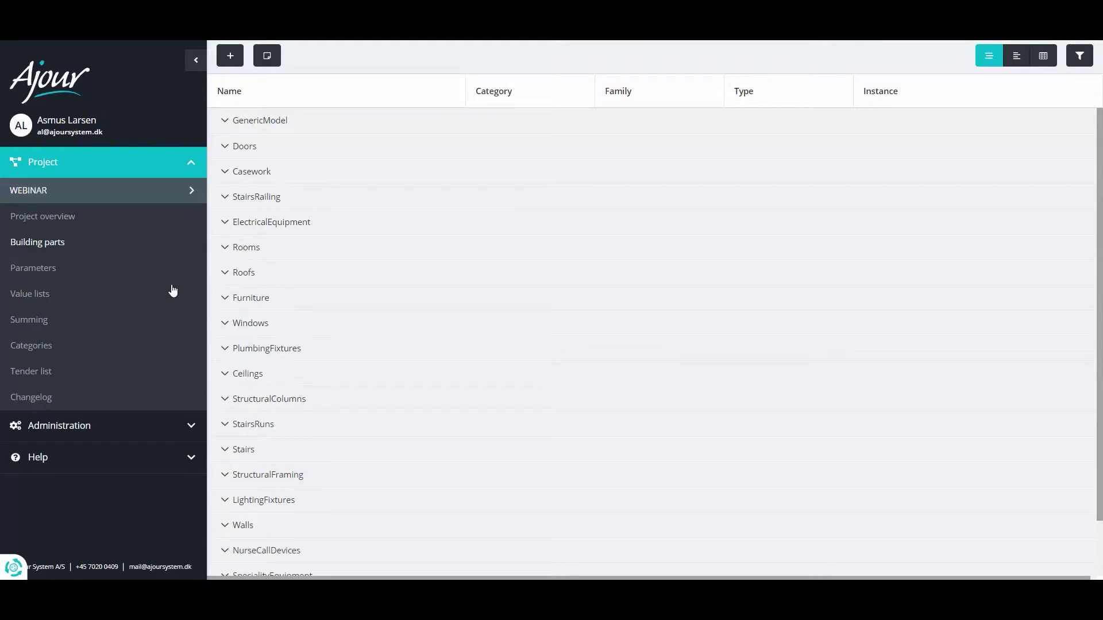
# Open the Hovedentreprise tender list, reorder the TypeName structure level, and keep Generate front page on
pyautogui.click(36, 374)
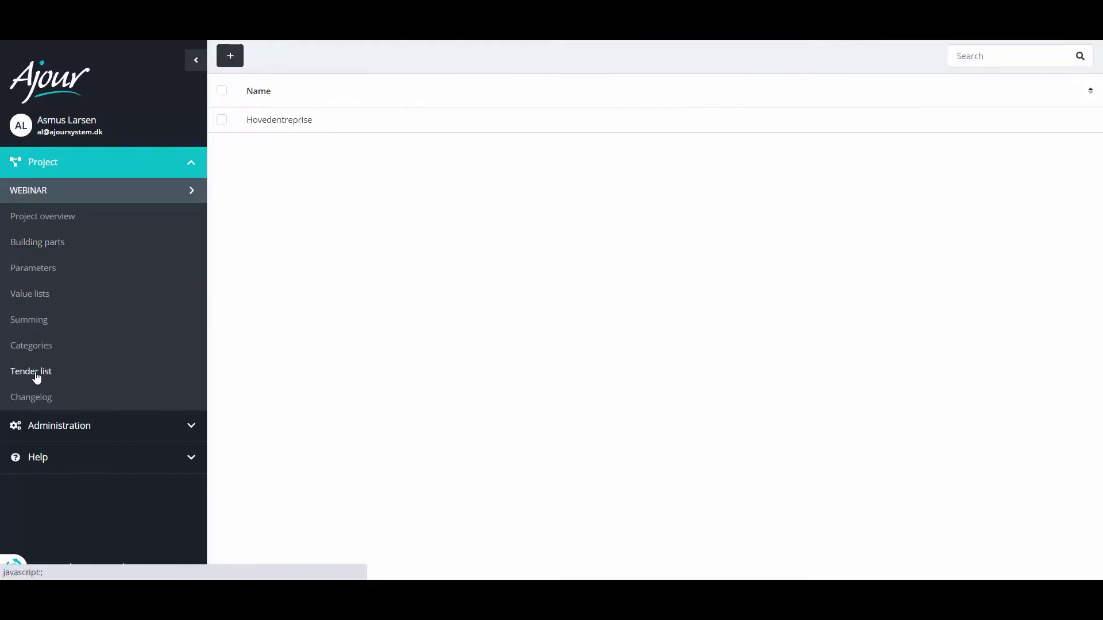
pyautogui.click(293, 125)
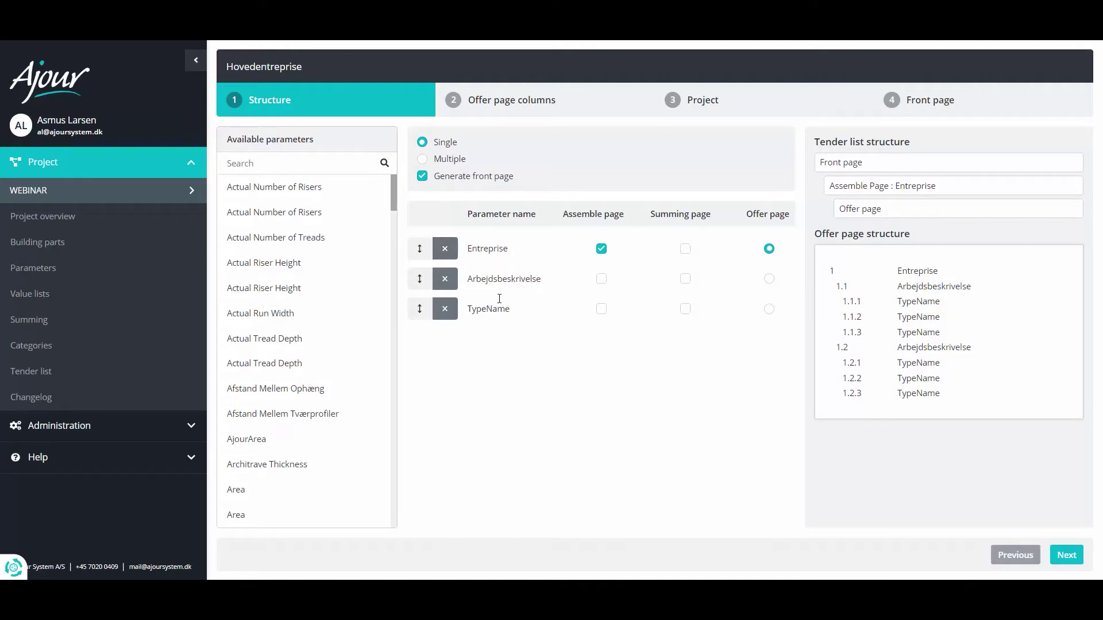
pyautogui.moveTo(419, 308)
pyautogui.mouseDown()
pyautogui.moveTo(429, 262)
pyautogui.moveTo(427, 326)
pyautogui.mouseUp()
pyautogui.click(422, 177)
pyautogui.click(423, 176)
pyautogui.click(521, 103)
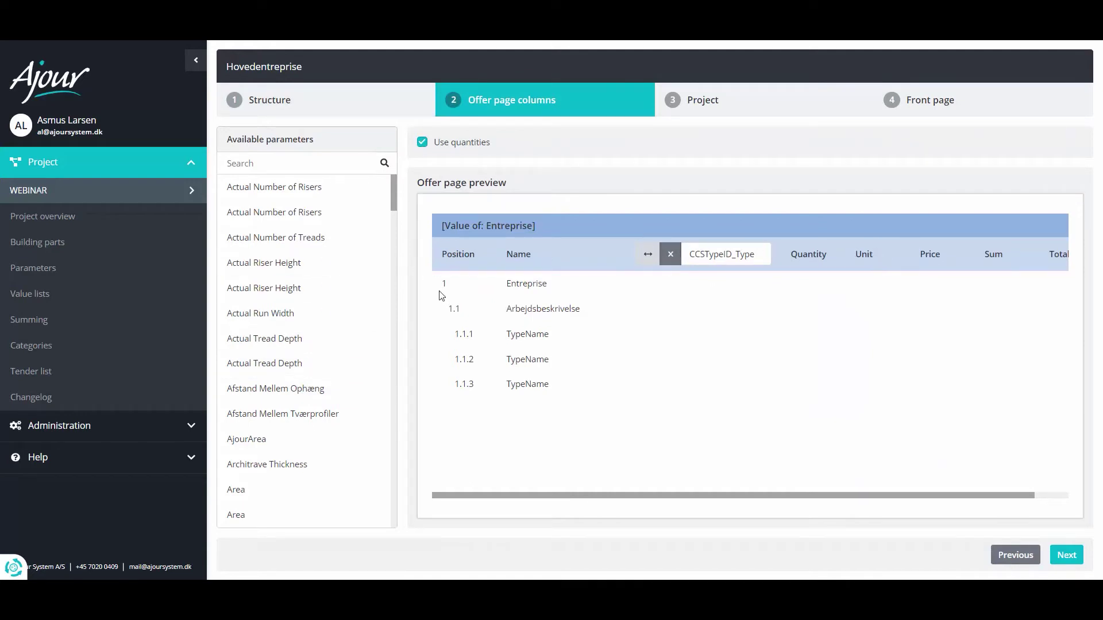
# Add a Diameter column, remove it again, and leave Use quantities on
pyautogui.scroll(-5, 325, 288)
pyautogui.scroll(-5, 325, 288)
pyautogui.scroll(-4, 325, 290)
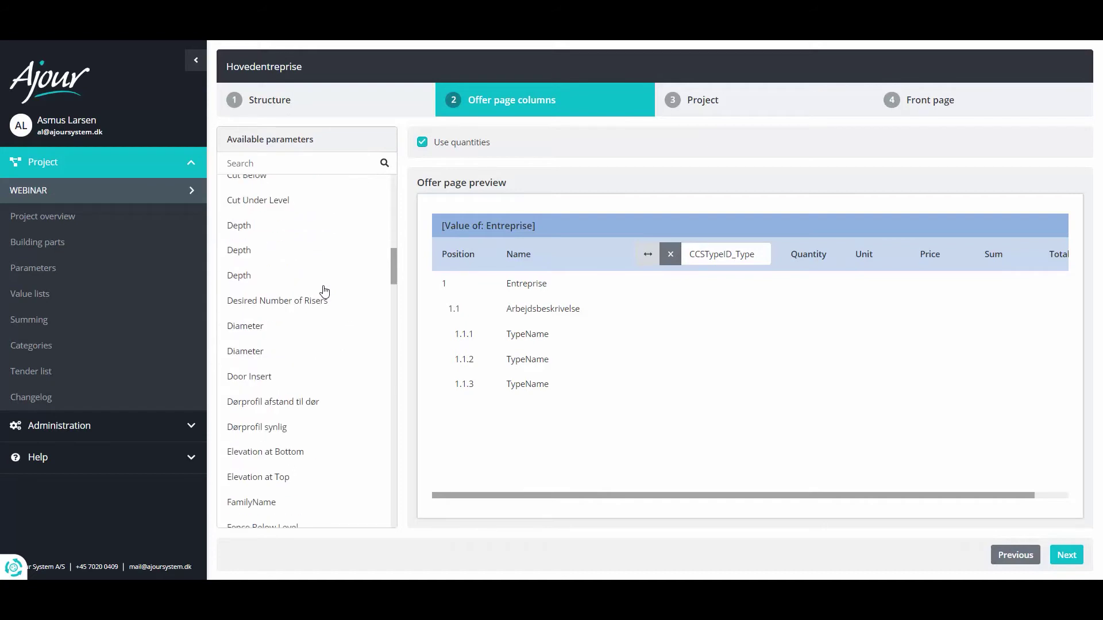
pyautogui.scroll(-5, 295, 308)
pyautogui.scroll(4, 284, 313)
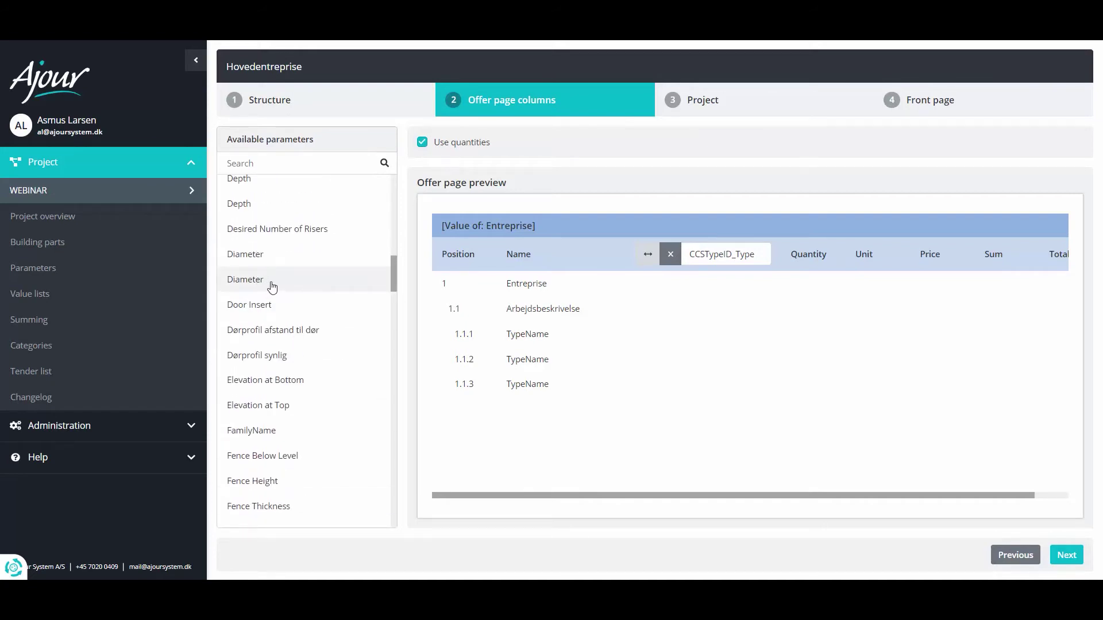
pyautogui.click(272, 287)
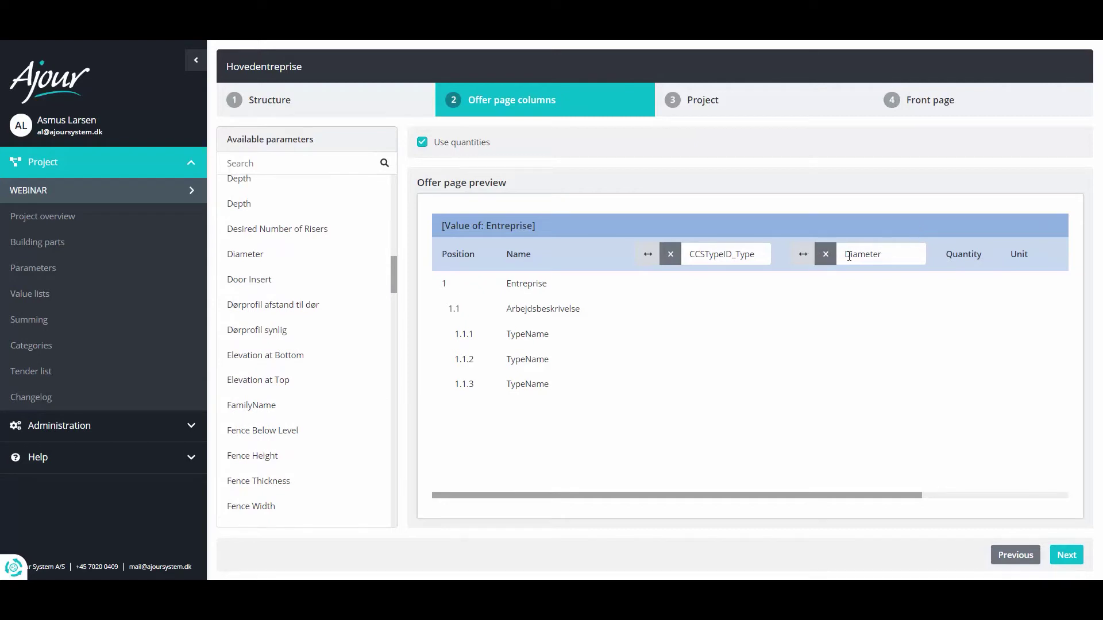
pyautogui.moveTo(803, 254); pyautogui.dragTo(625, 267)
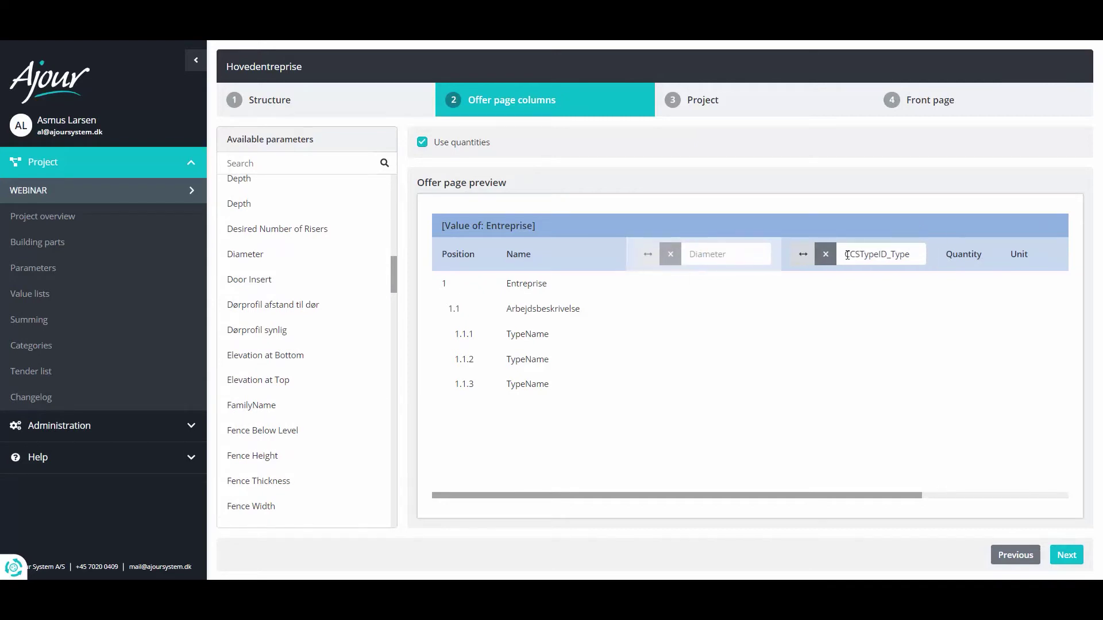
pyautogui.moveTo(847, 254); pyautogui.dragTo(686, 264)
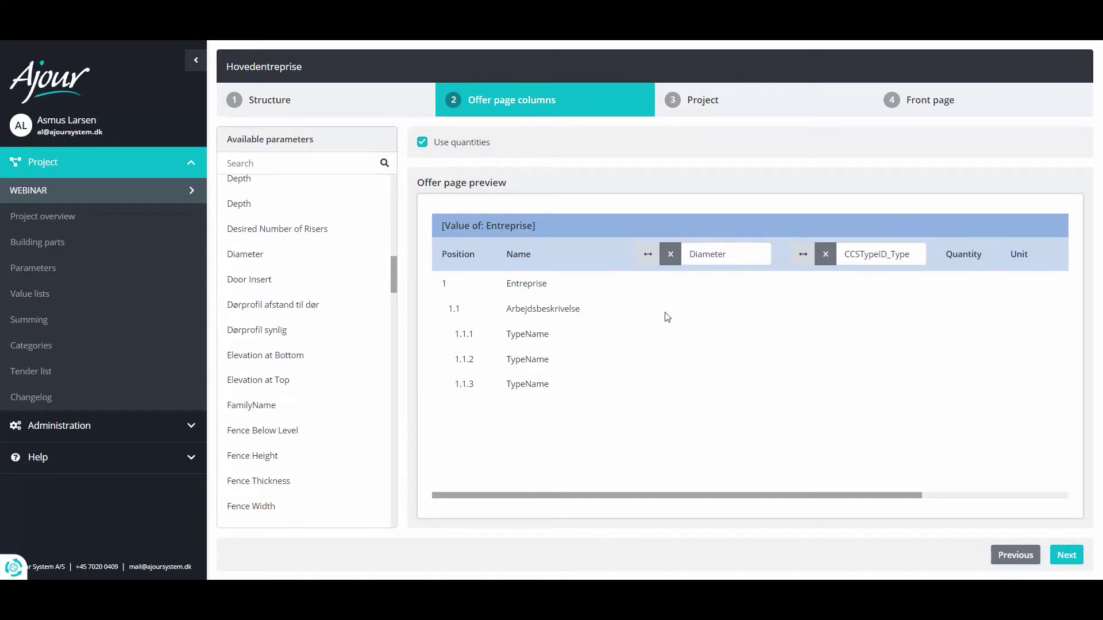
pyautogui.click(671, 254)
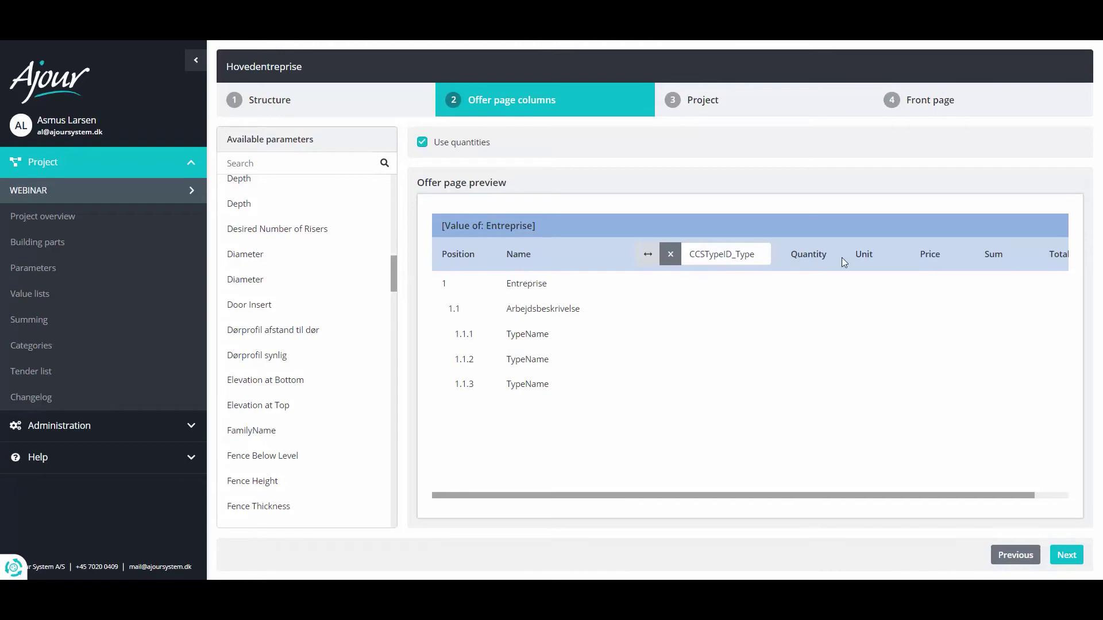
pyautogui.click(423, 143)
pyautogui.click(423, 144)
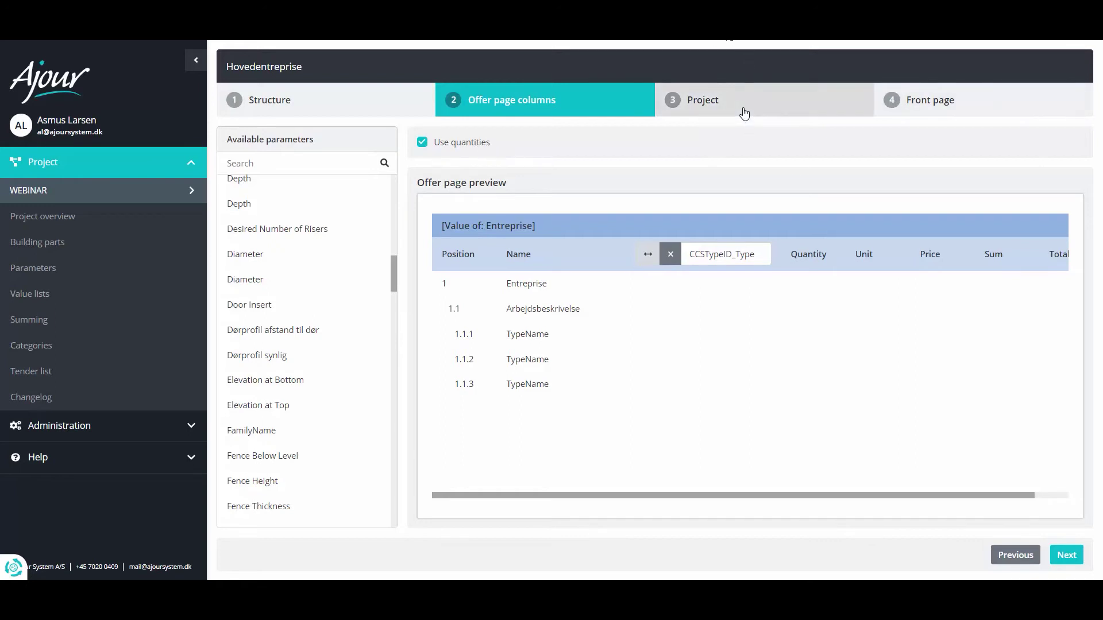
# Pass through the Project information step to the Front page settings
pyautogui.click(1067, 555)
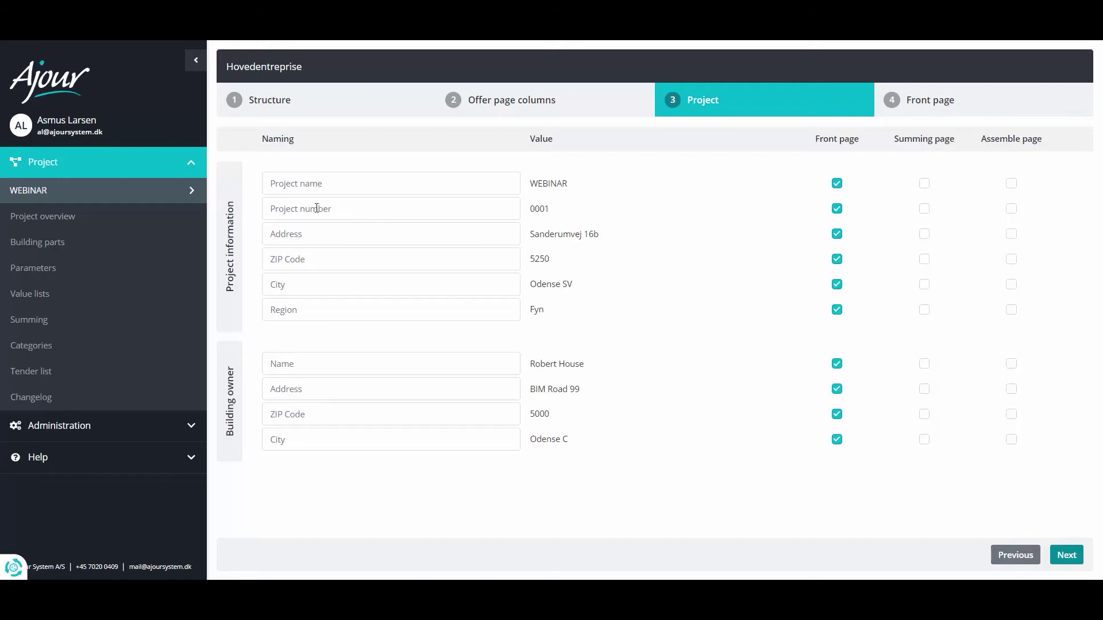
pyautogui.click(945, 100)
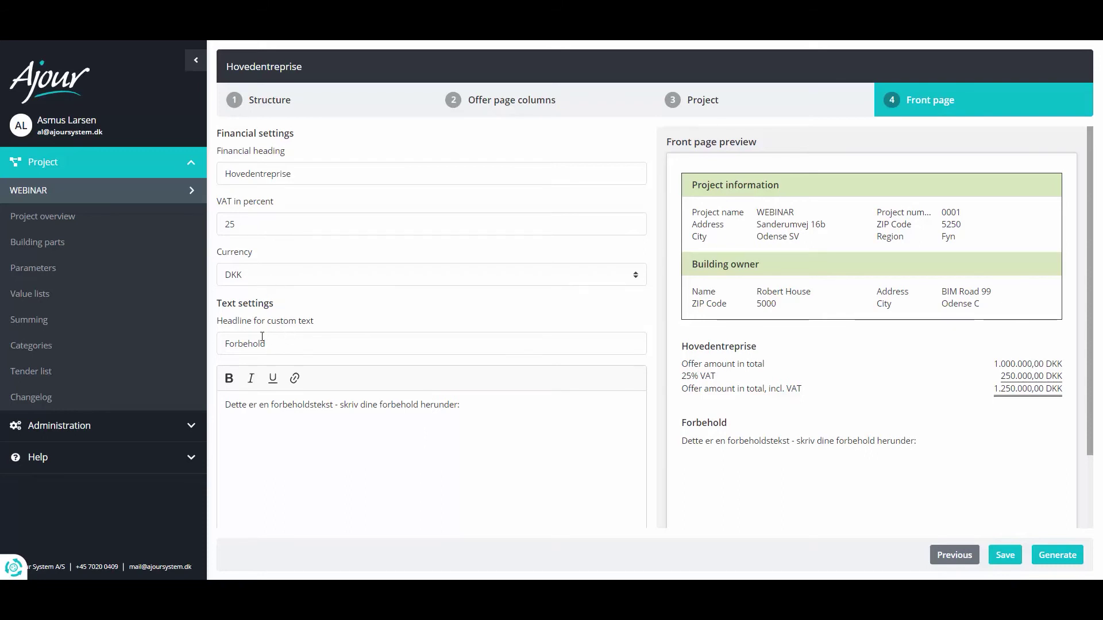
# Keep the Forbehold text included on the front page and generate the Excel workbook
pyautogui.scroll(-2, 262, 338)
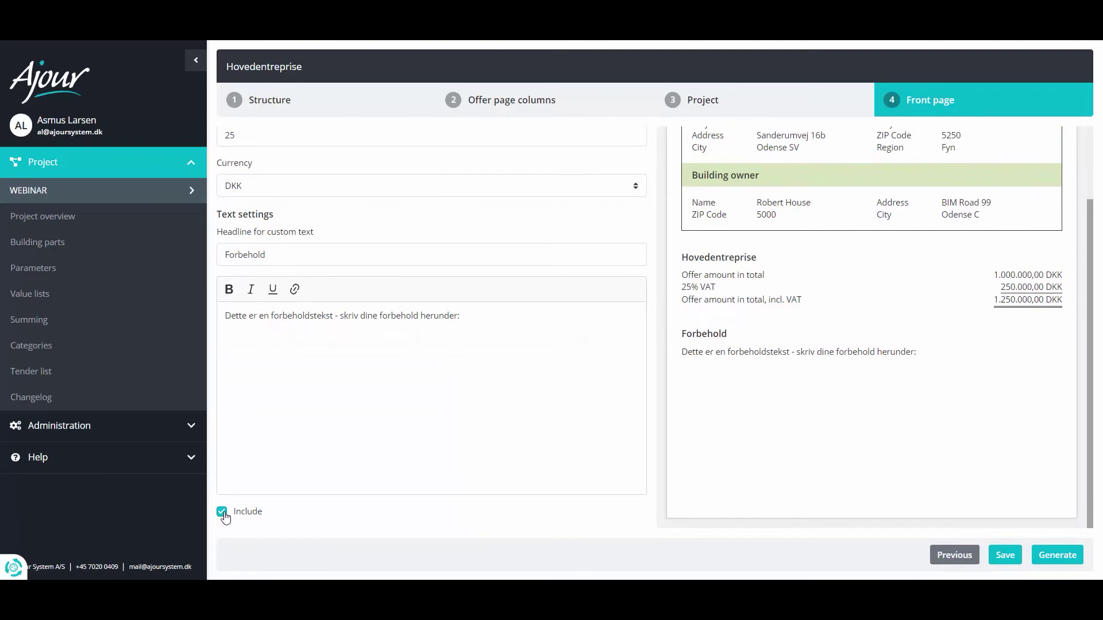
pyautogui.click(223, 513)
pyautogui.click(222, 512)
pyautogui.click(221, 512)
pyautogui.scroll(2, 992, 460)
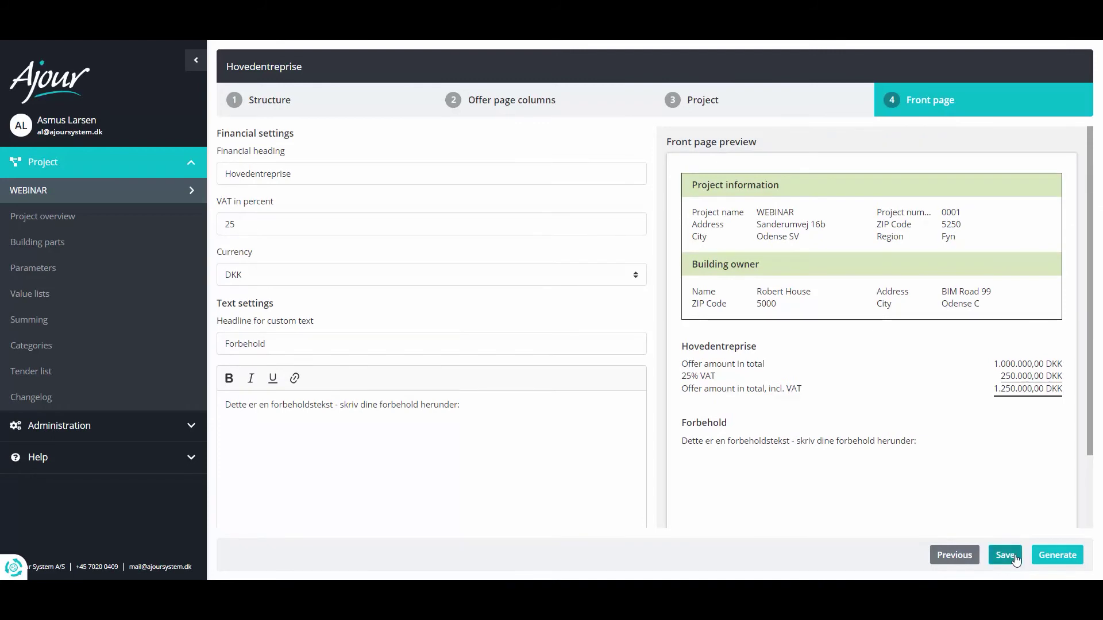
pyautogui.click(1037, 552)
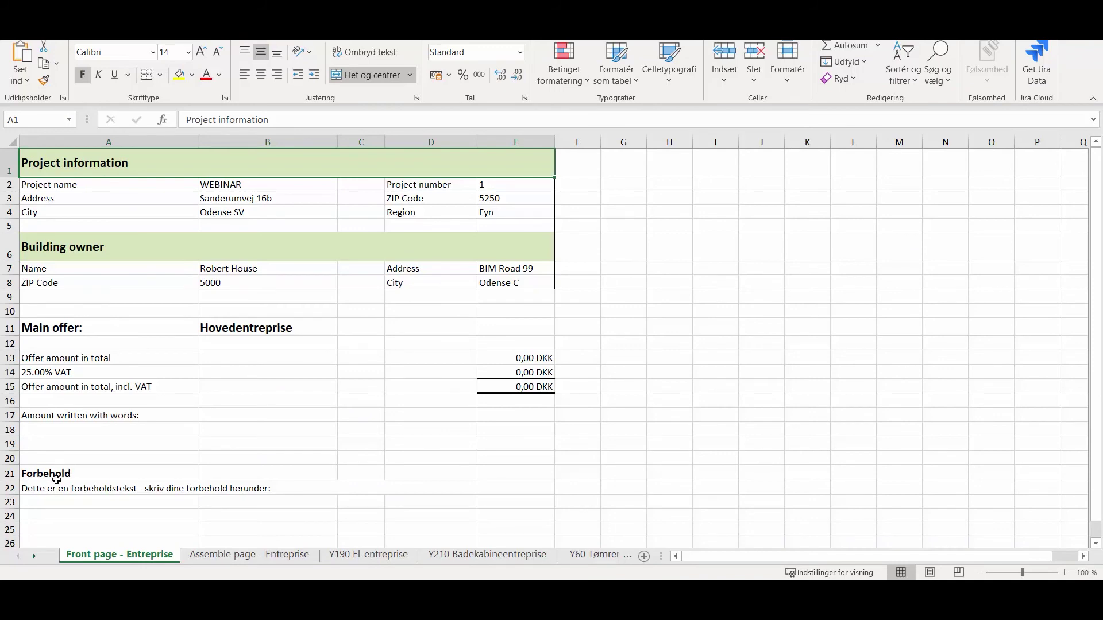
# On the Y60 sheet, price items 3.1.1–3.1.3 at 120, 120 and 800, autofitting columns G and H
pyautogui.click(627, 557)
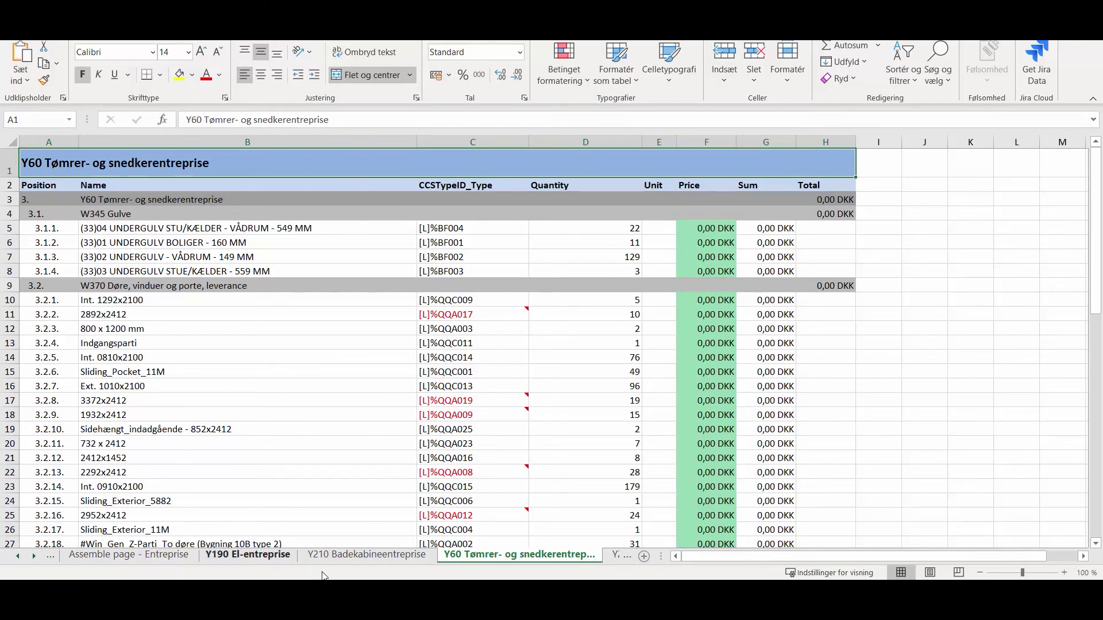
pyautogui.click(718, 229)
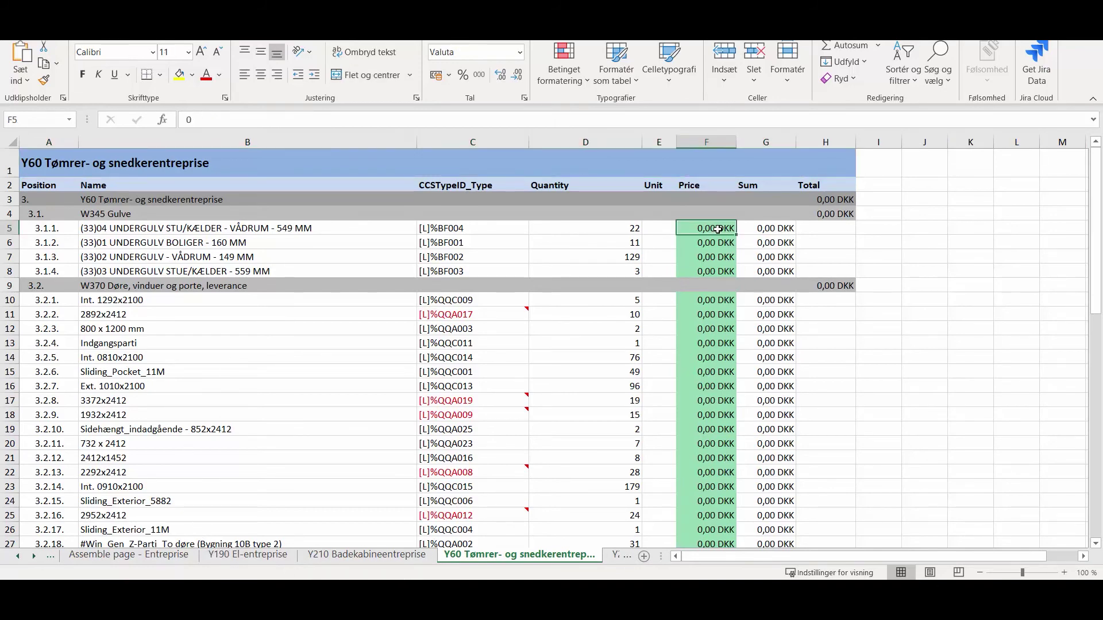
pyautogui.write('120')
pyautogui.press('Return')
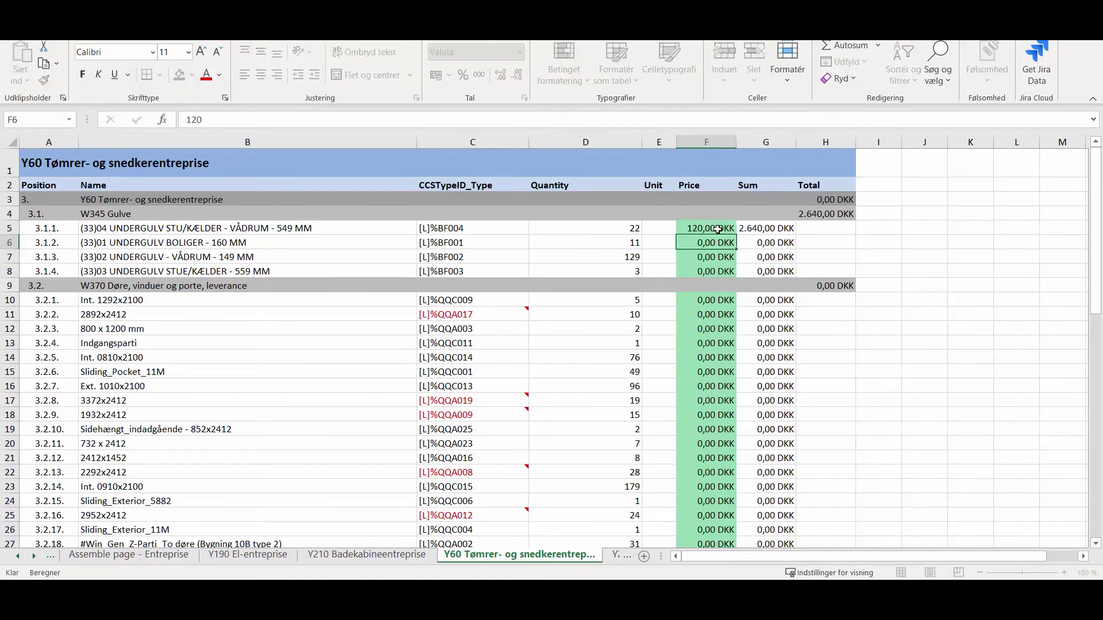
pyautogui.press('Return')
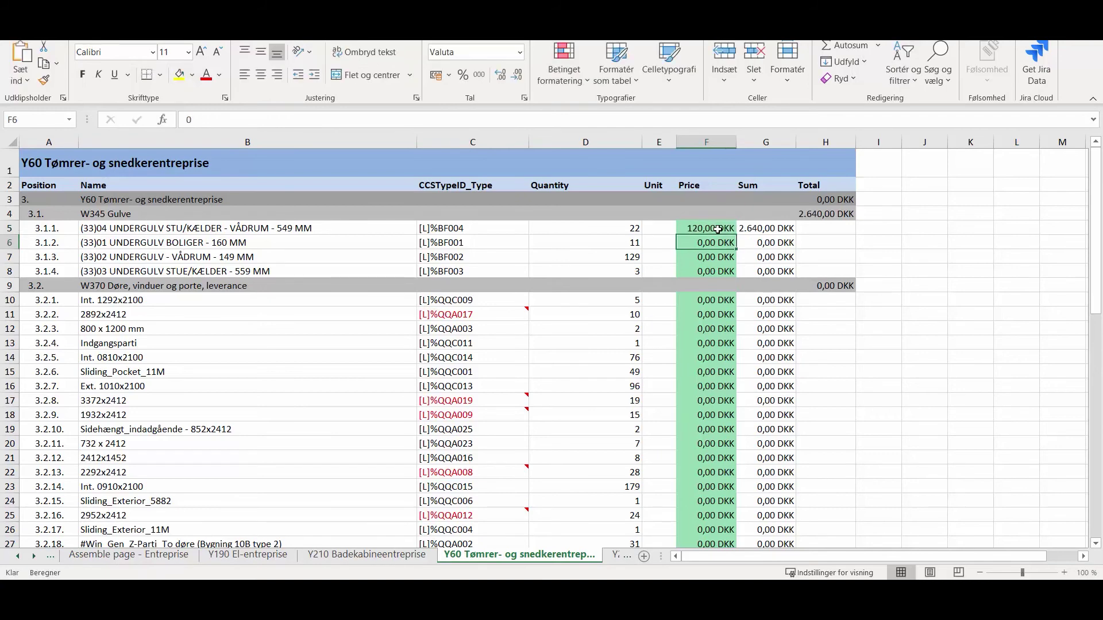
pyautogui.write('120')
pyautogui.press('Return')
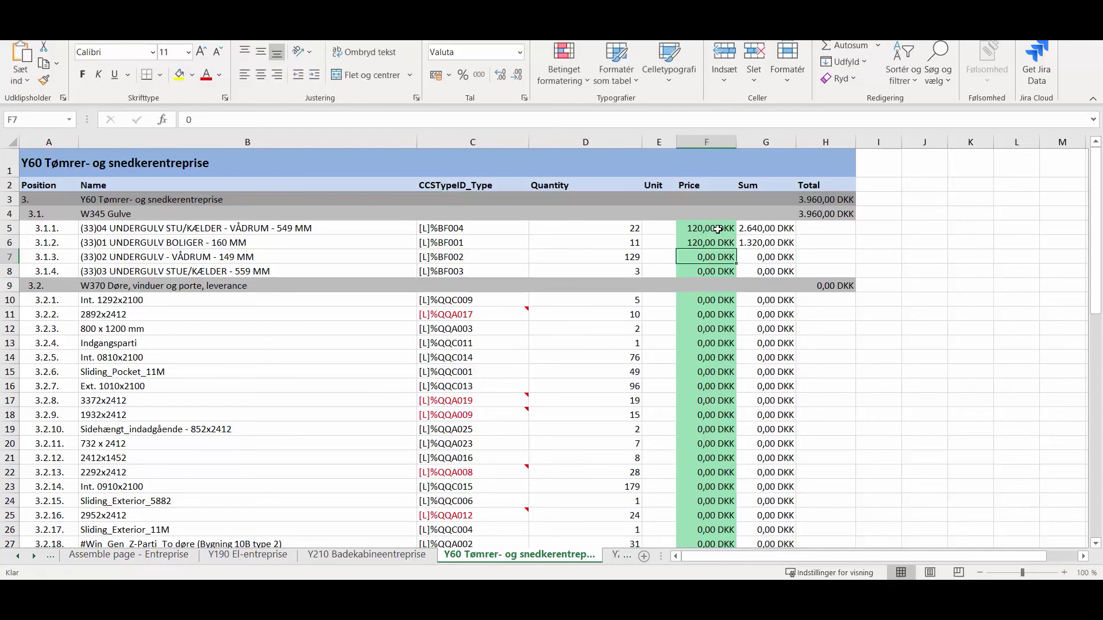
pyautogui.write('800')
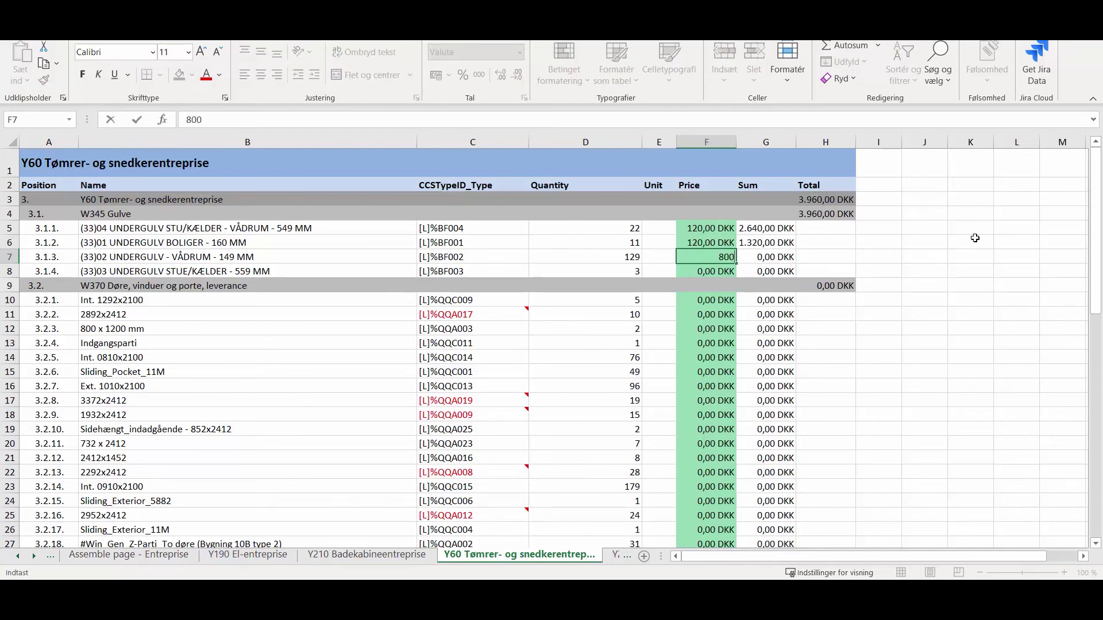
pyautogui.click(974, 238)
pyautogui.doubleClick(796, 142)
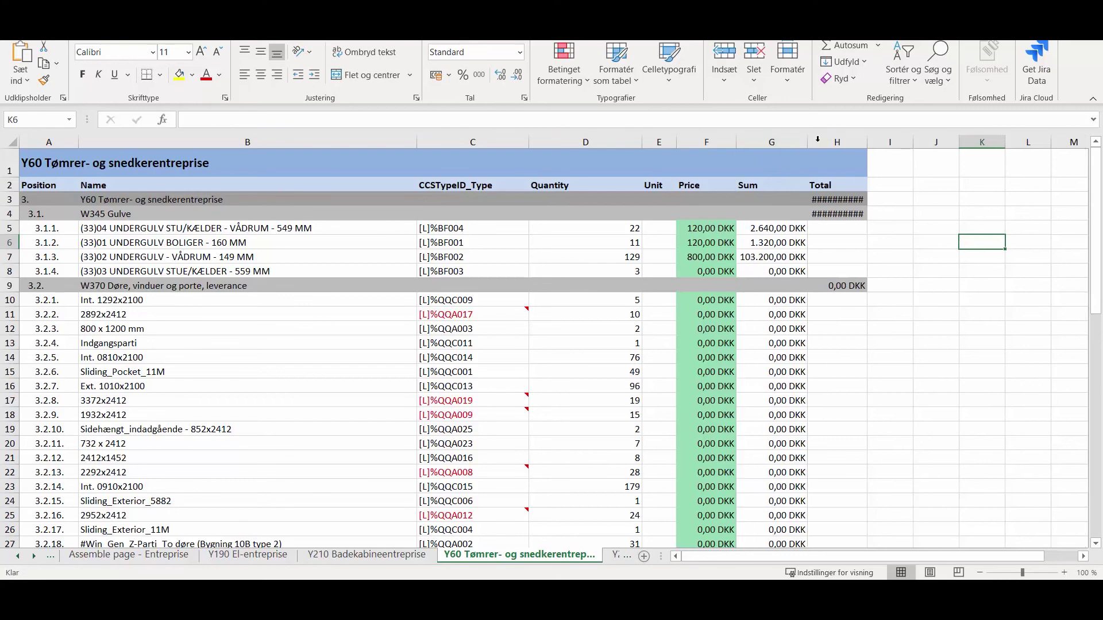
pyautogui.doubleClick(867, 142)
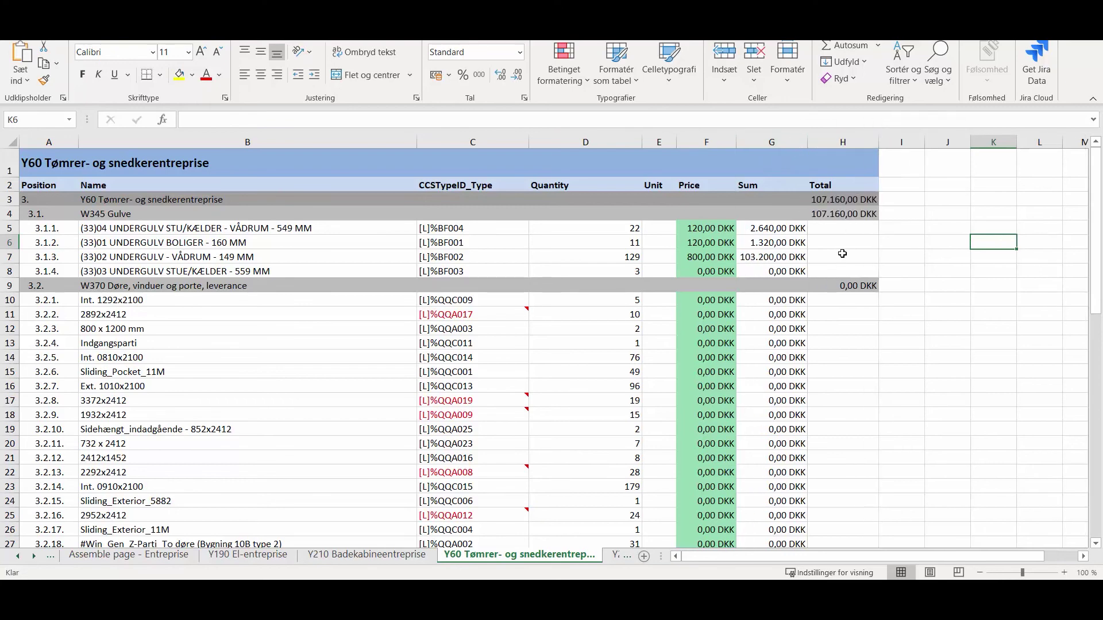
# Switch to the Front page - Entreprise sheet to check the 133.950,00 DKK total
pyautogui.click(55, 556)
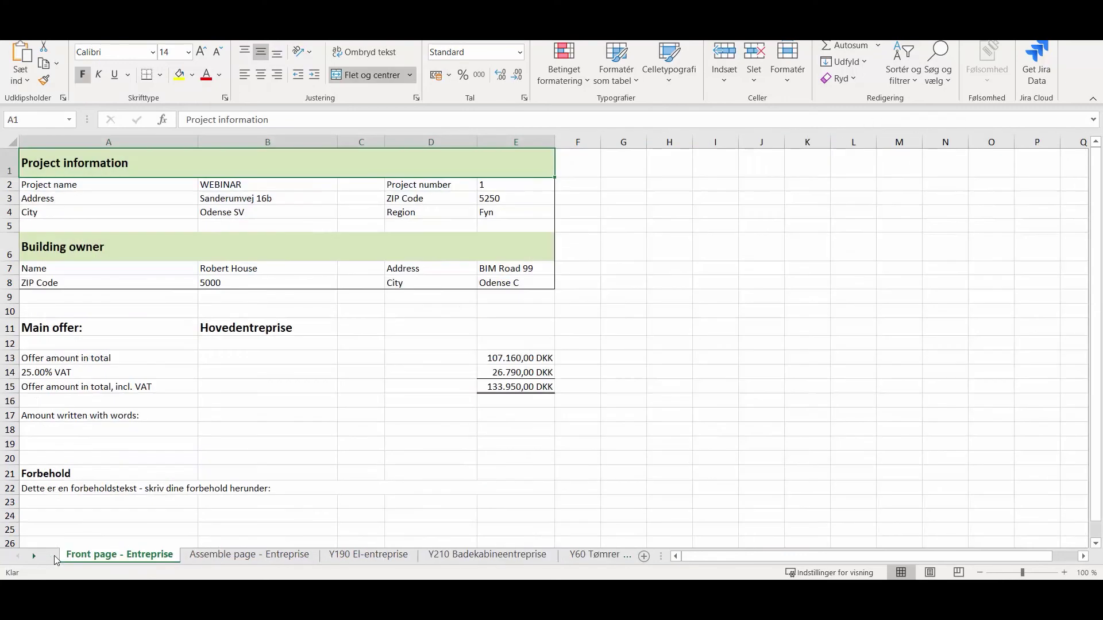